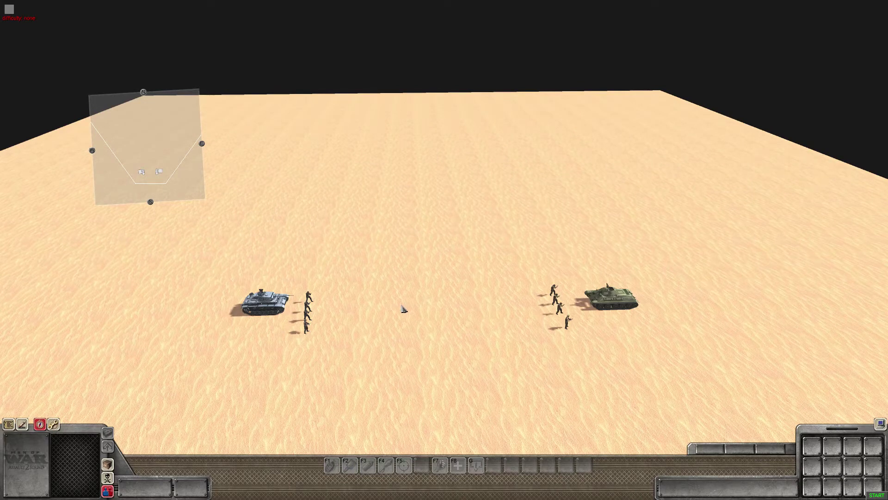
Step: Box-select the Russian soldiers and tank on the right, then both squads and both tanks
drag(657, 225, 525, 370)
drag(666, 194, 518, 361)
drag(706, 196, 189, 381)
Step: In the mission editor (F3), set the German soldiers by the grey tank to player 1
key(F3)
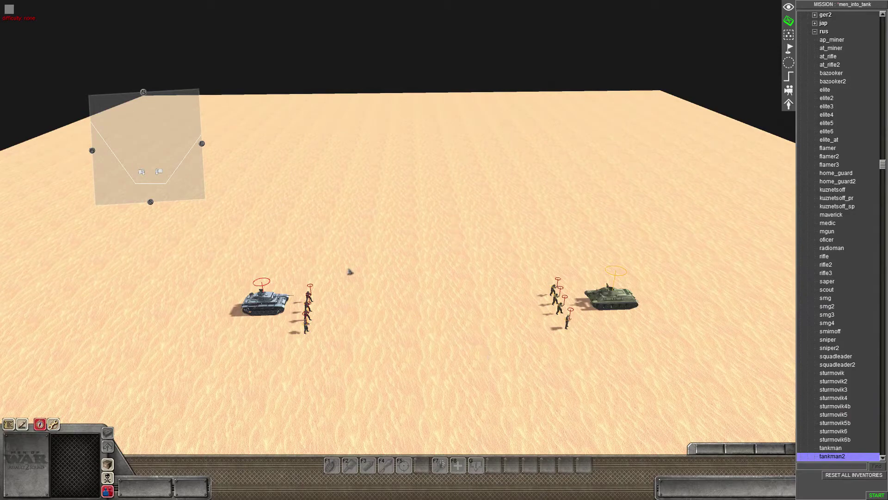
drag(346, 260, 340, 326)
drag(382, 256, 297, 361)
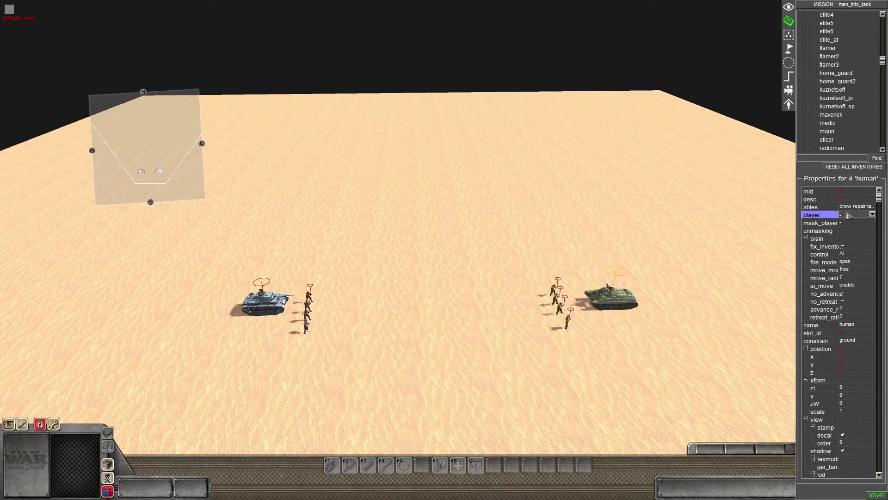
click(873, 216)
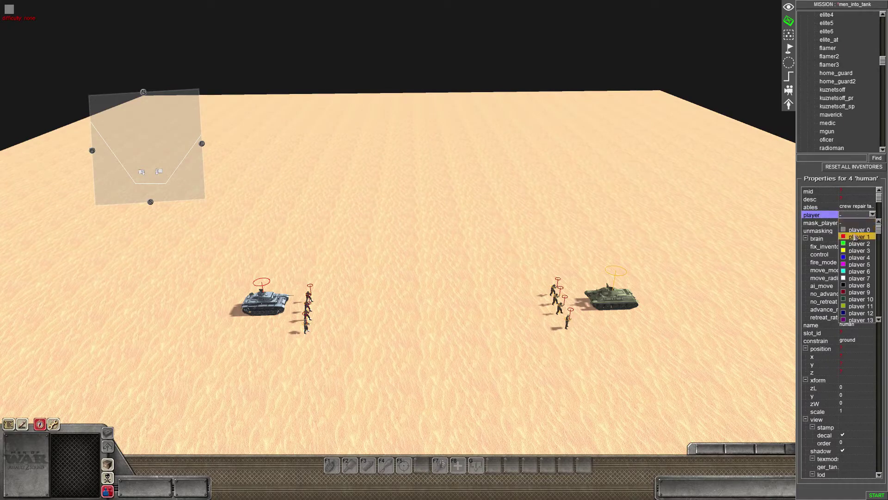
click(857, 236)
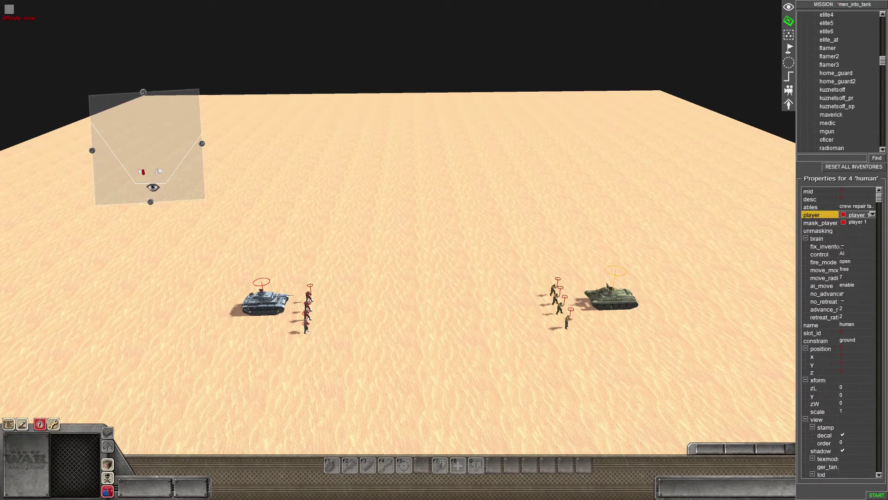
mouse_move(527, 279)
middle_down()
mouse_move(517, 278)
mouse_move(526, 278)
middle_up()
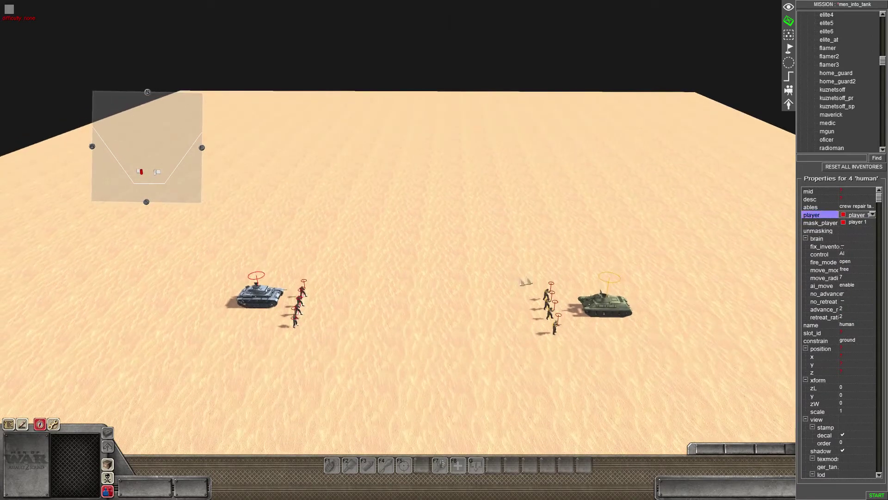
Step: Set the Russian soldiers beside the T-34/76 to player 2, then deselect them
drag(565, 257, 517, 375)
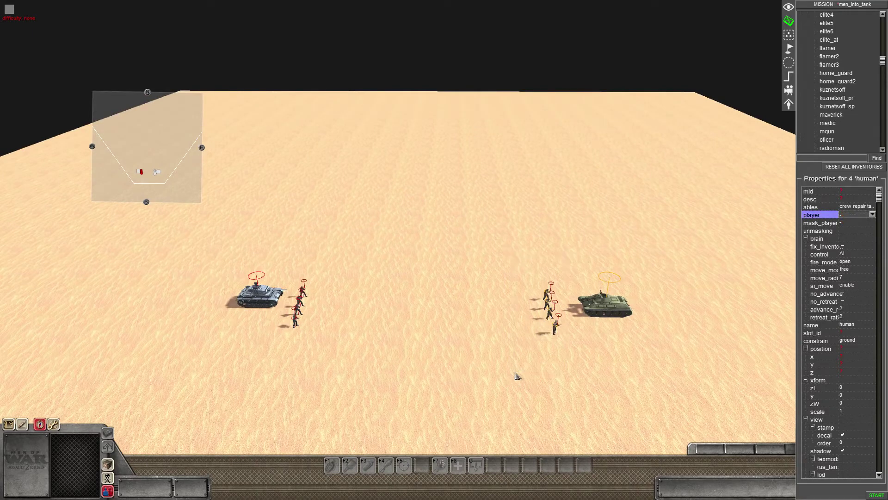
click(850, 215)
click(854, 244)
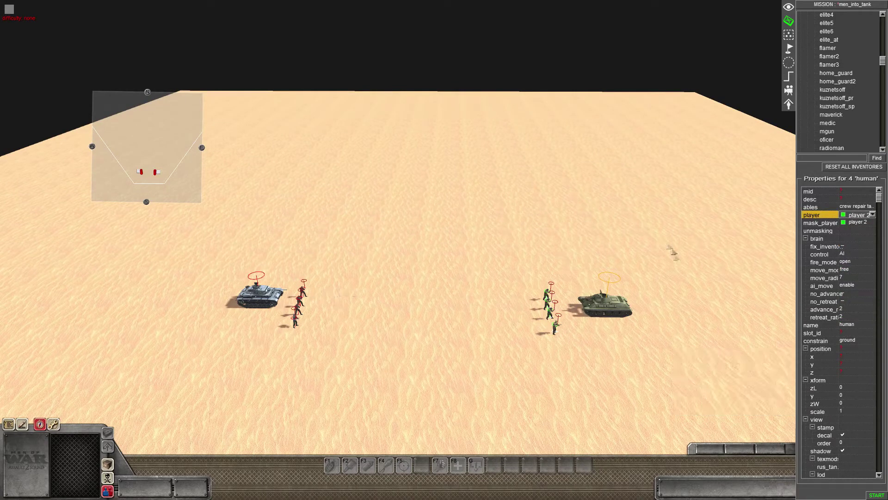
click(410, 316)
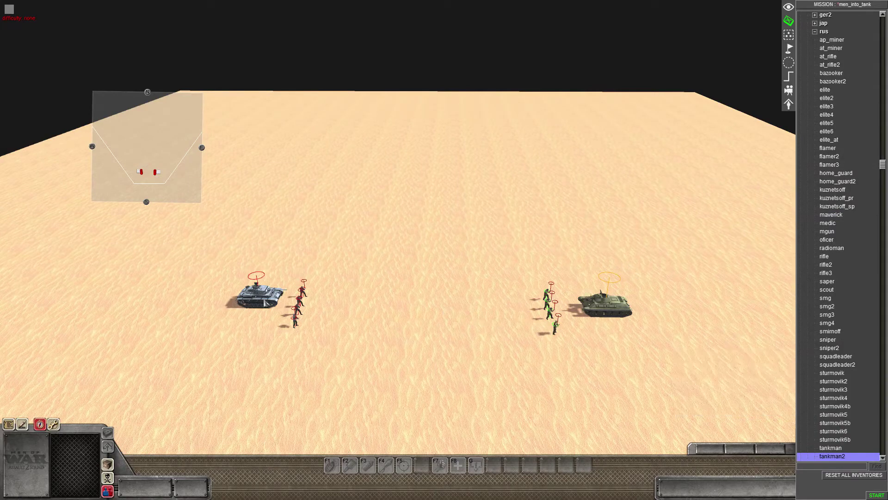
Step: Inspect the properties of the German tank and the T-34/76, then clear the selection
click(266, 302)
click(609, 308)
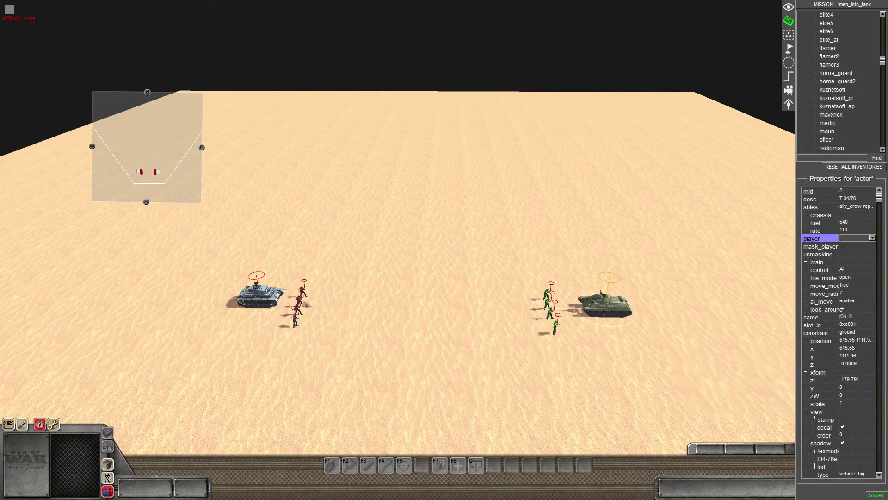
click(242, 298)
click(621, 309)
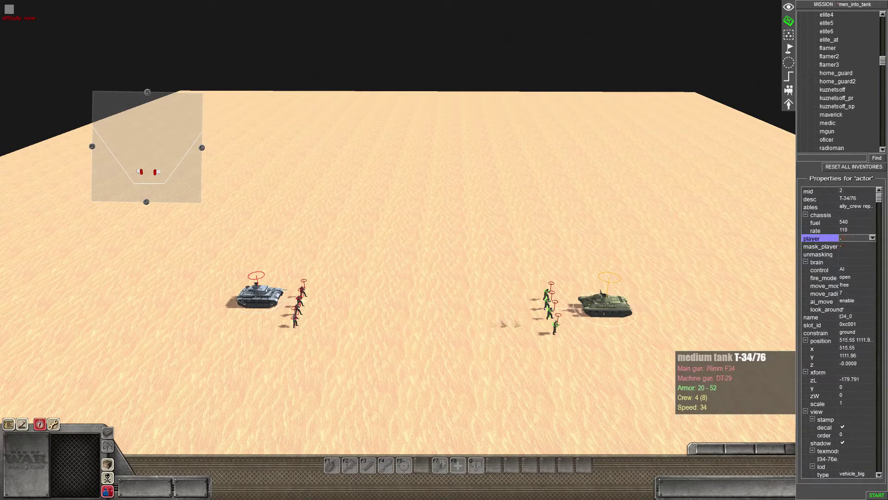
click(435, 319)
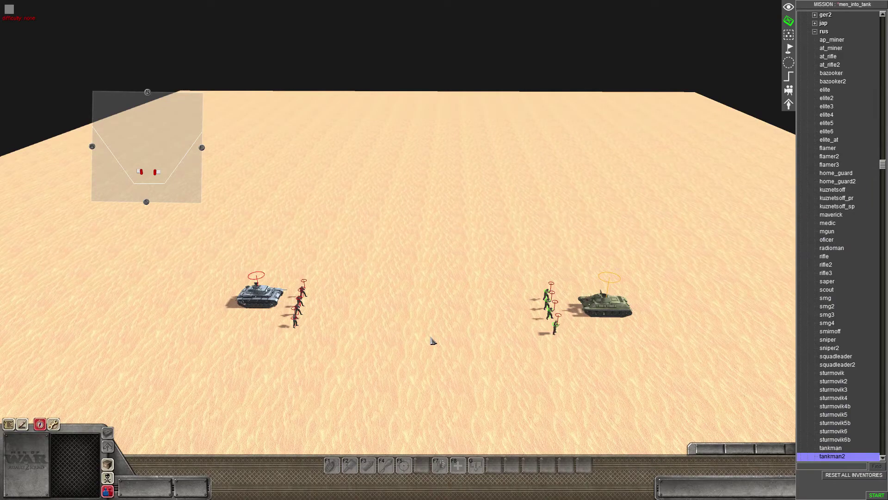
Step: Start play mode with F1 and board the German crew into the PzKpfw III Ausf.J
key(F1)
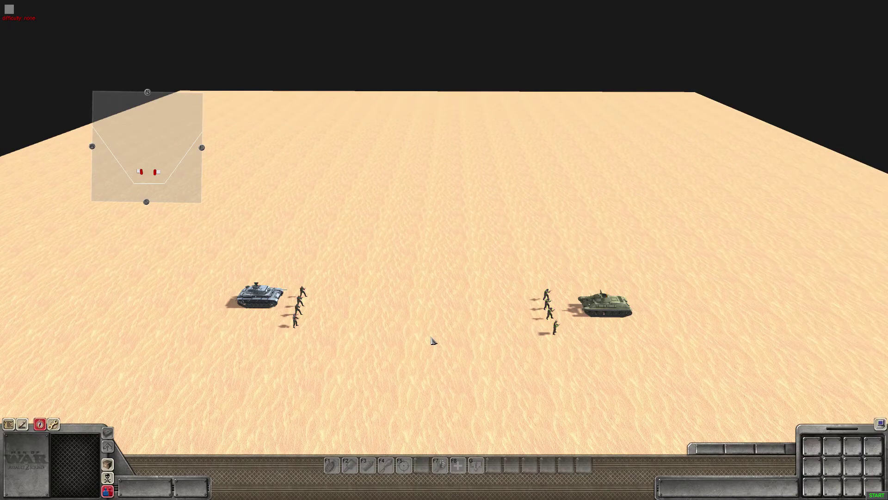
drag(617, 220, 166, 419)
drag(349, 264, 292, 368)
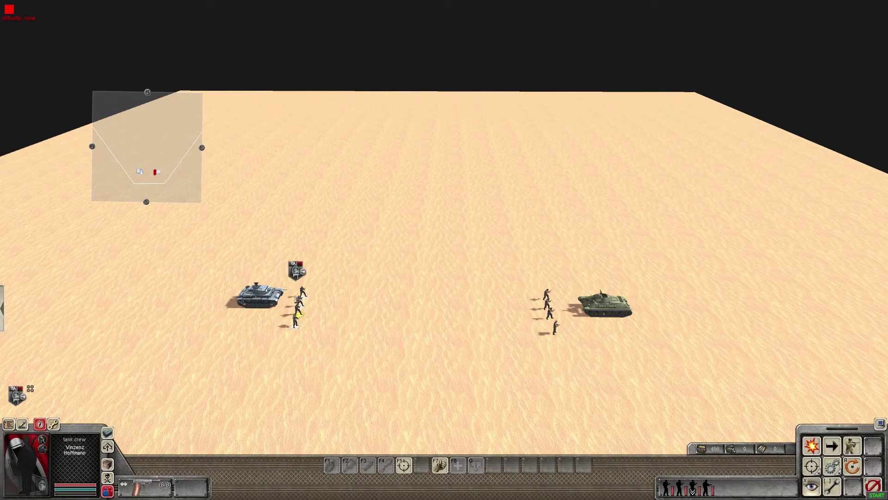
right_click(267, 304)
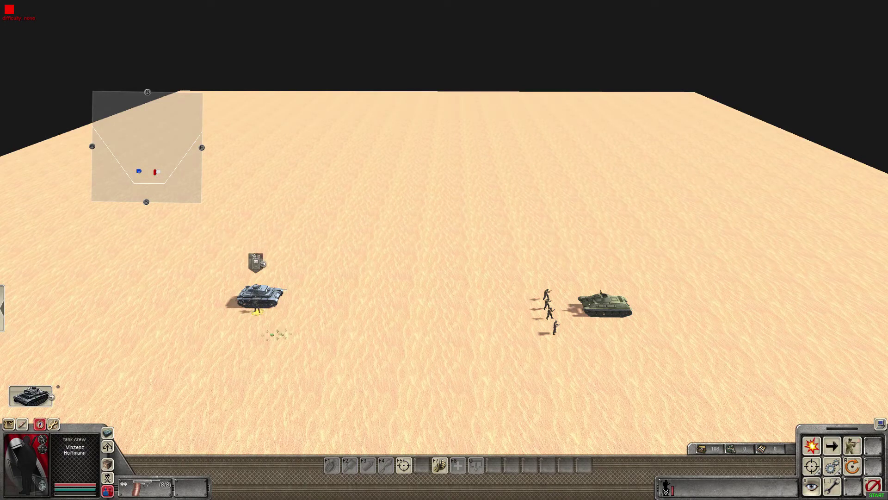
right_click(277, 333)
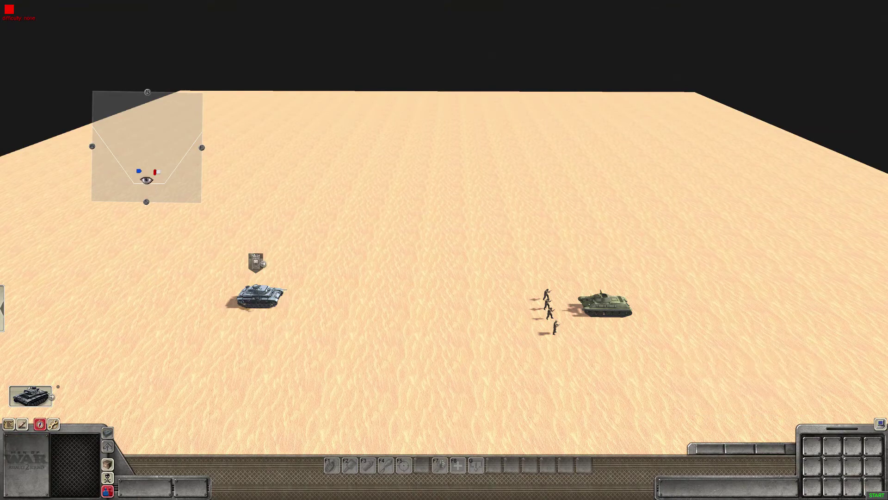
click(258, 296)
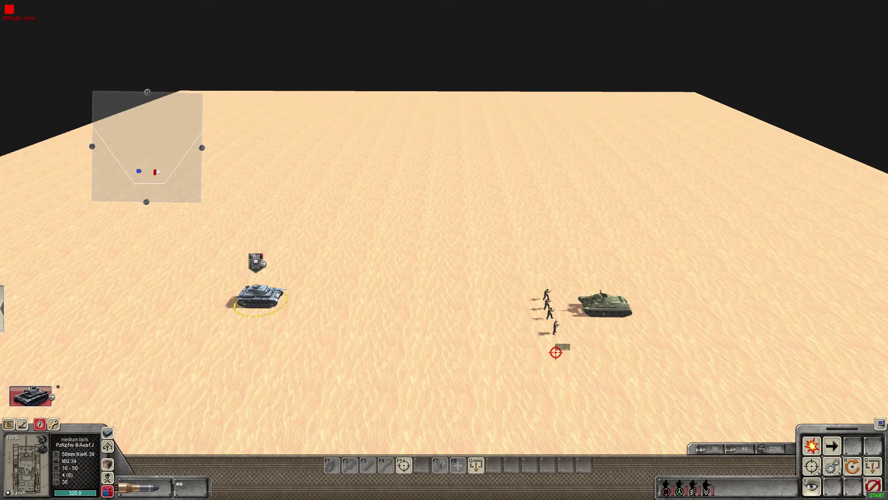
Step: Switch to player 2 with Alt+1 and board the Russian crew into the T-34/76
key(alt+1)
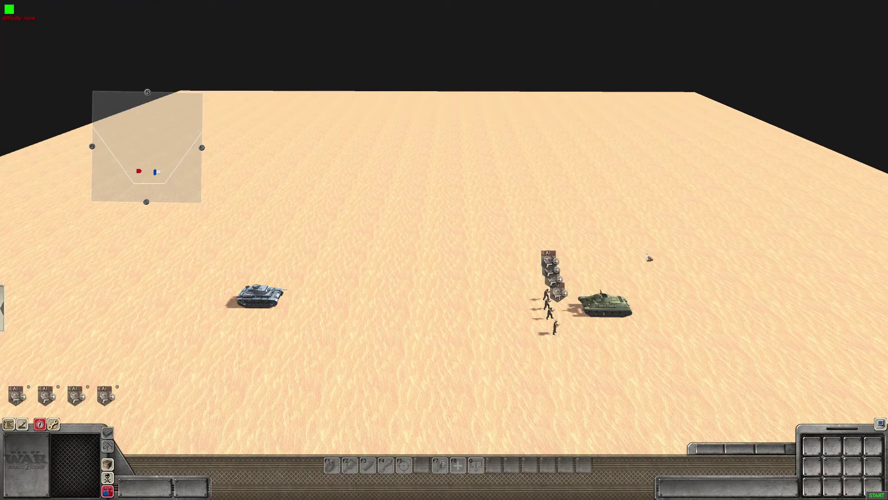
drag(541, 250, 518, 375)
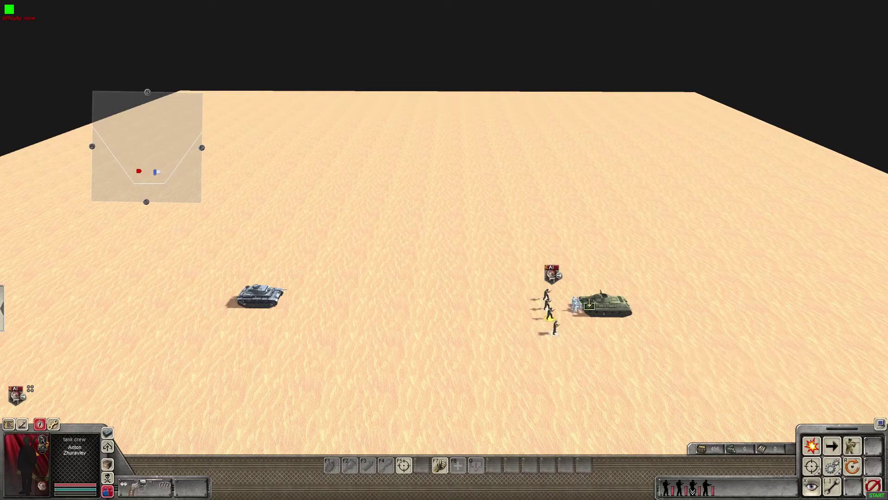
click(612, 314)
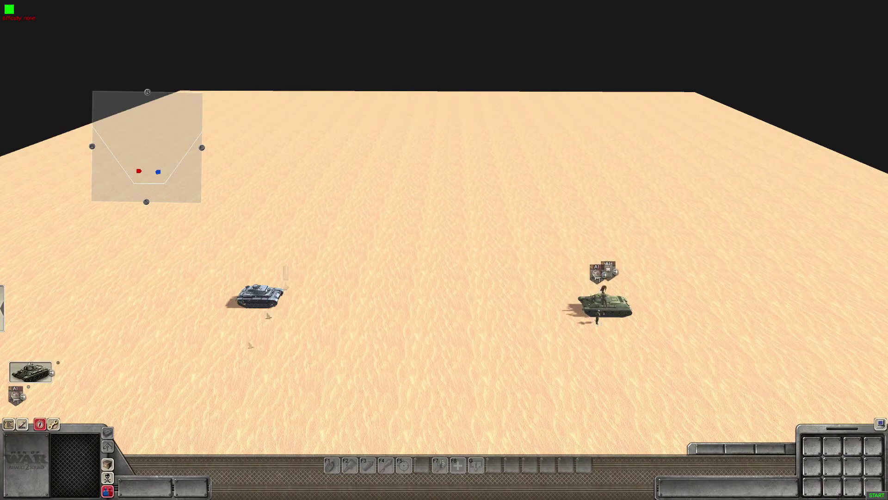
Step: Check the Panzer III and T-34 unit panels, then reselect the T-34
click(277, 299)
click(246, 321)
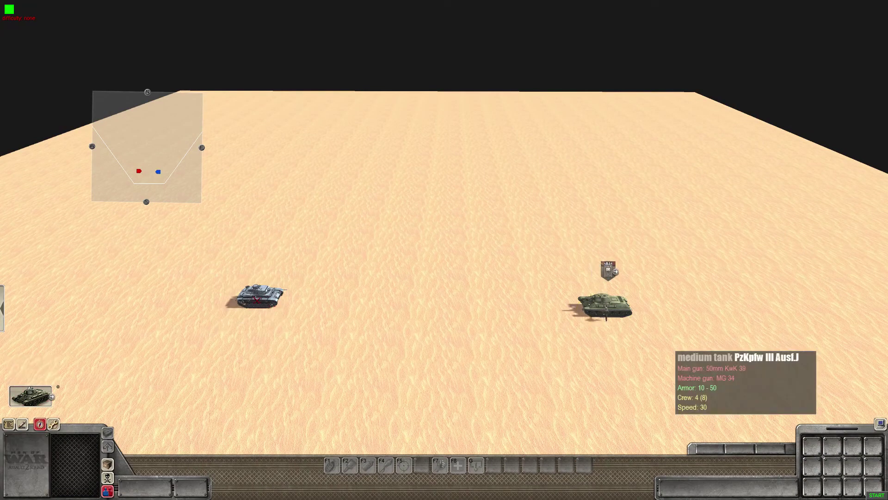
click(268, 311)
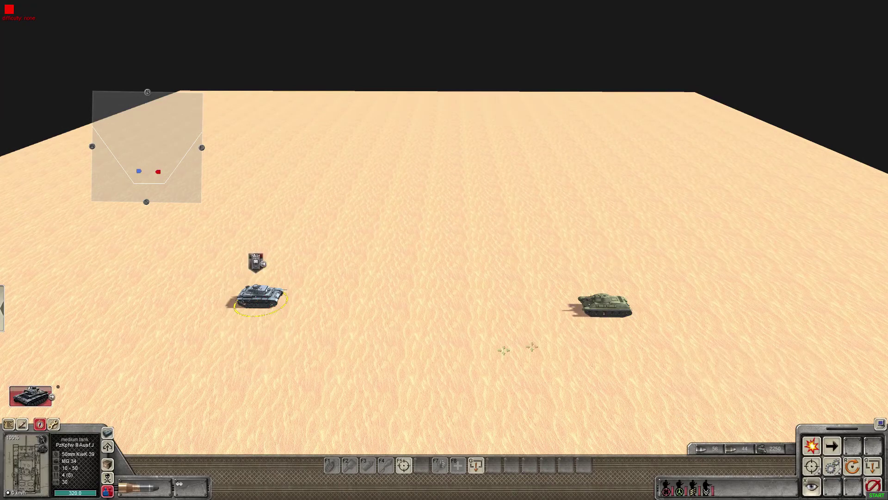
click(614, 309)
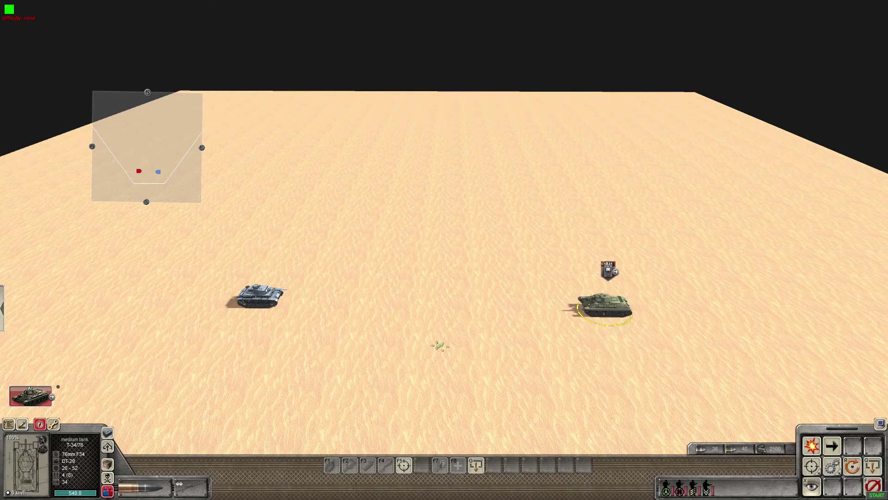
drag(458, 271, 385, 370)
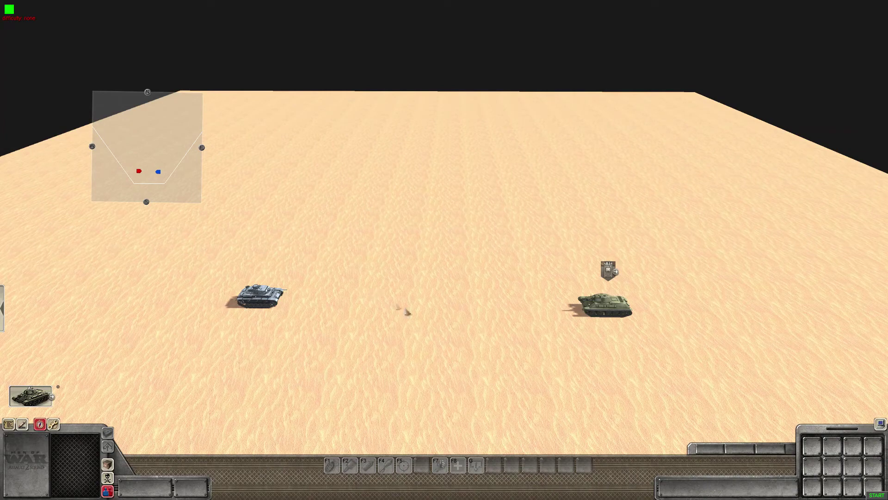
drag(685, 232, 278, 397)
drag(364, 239, 305, 343)
key(F3)
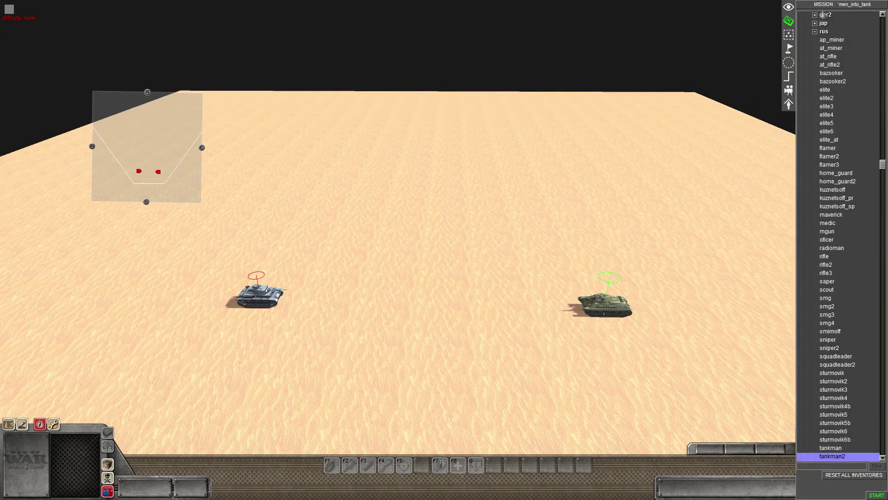
drag(682, 248, 509, 338)
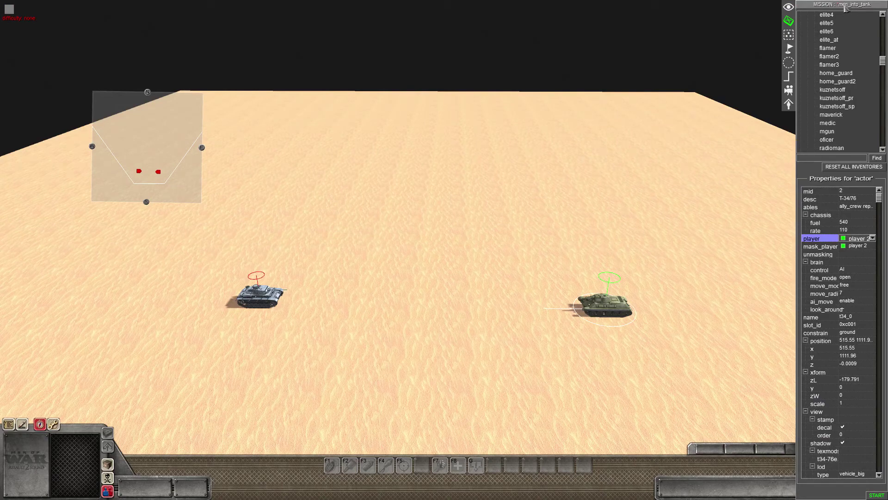
key(F2)
drag(178, 224, 467, 337)
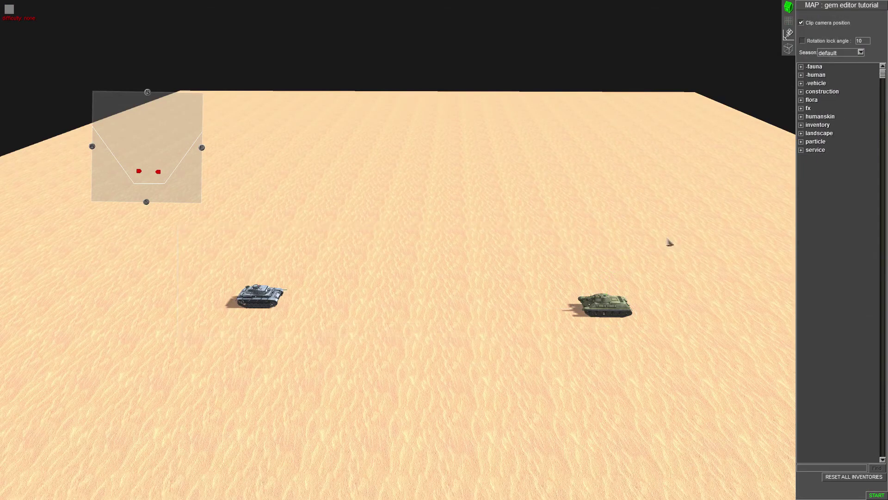
key(F1)
drag(648, 255, 234, 411)
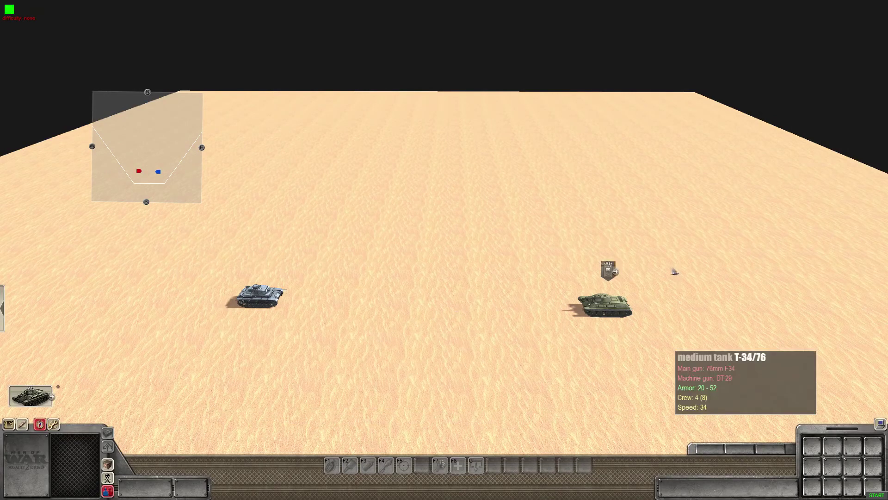
Step: Select the T-34 and drive it left across the sand
drag(679, 232, 121, 436)
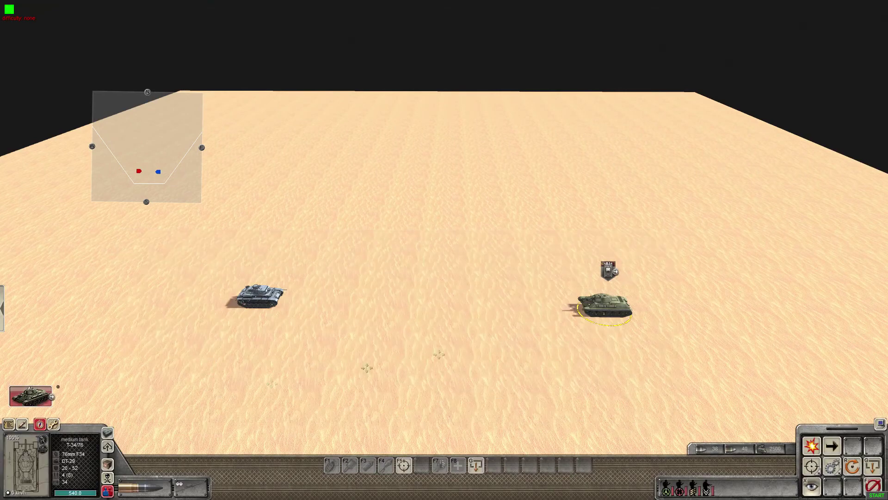
right_click(552, 319)
right_click(488, 264)
right_click(460, 317)
Step: Drive the Panzer III toward the T-34, then deselect it
click(259, 296)
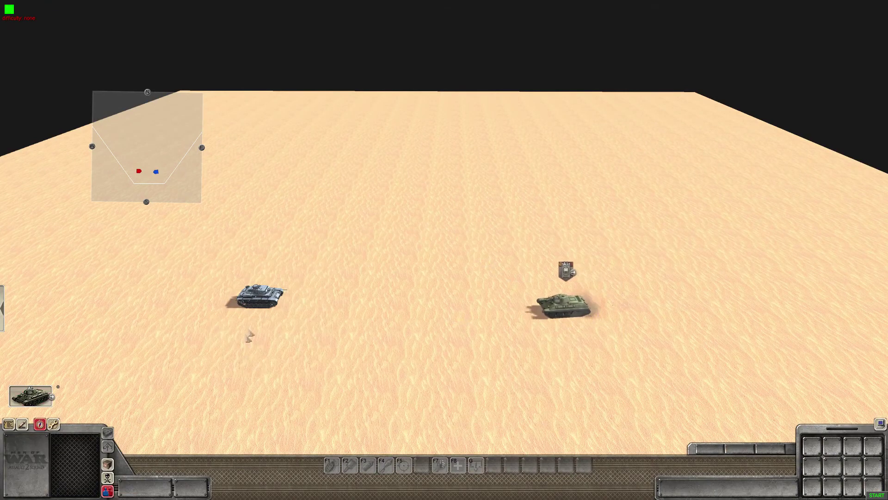
right_click(361, 318)
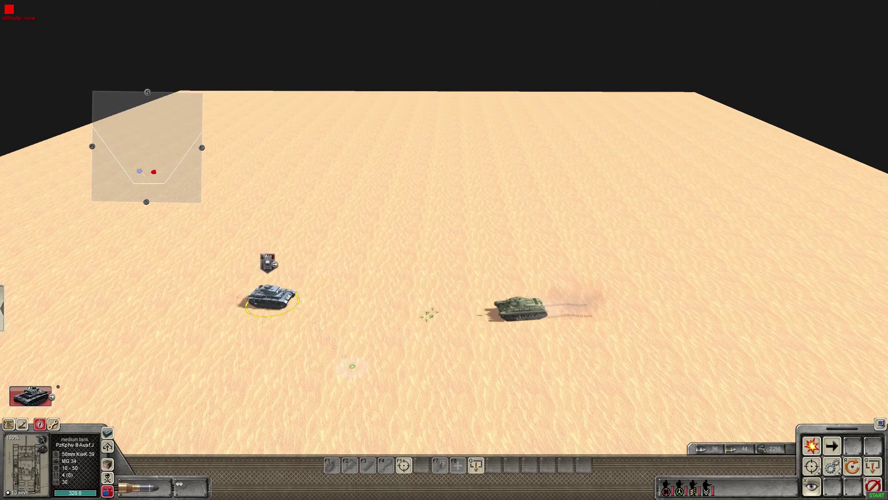
click(367, 369)
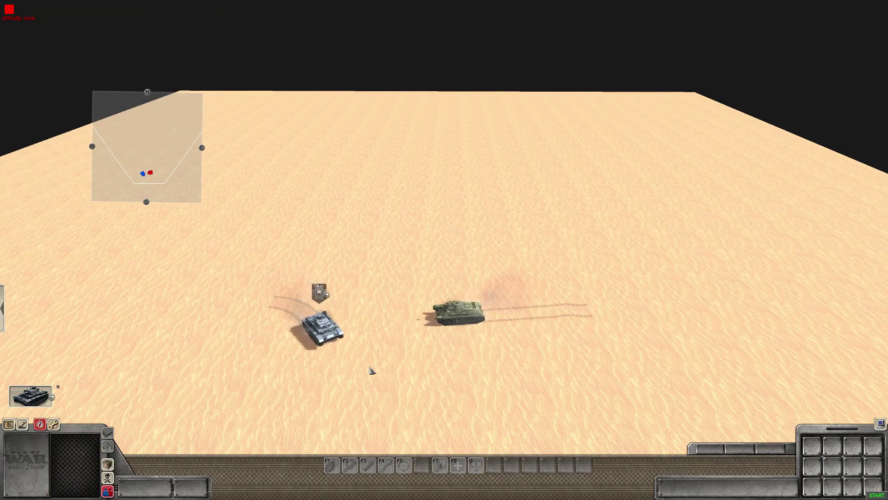
drag(383, 317, 295, 412)
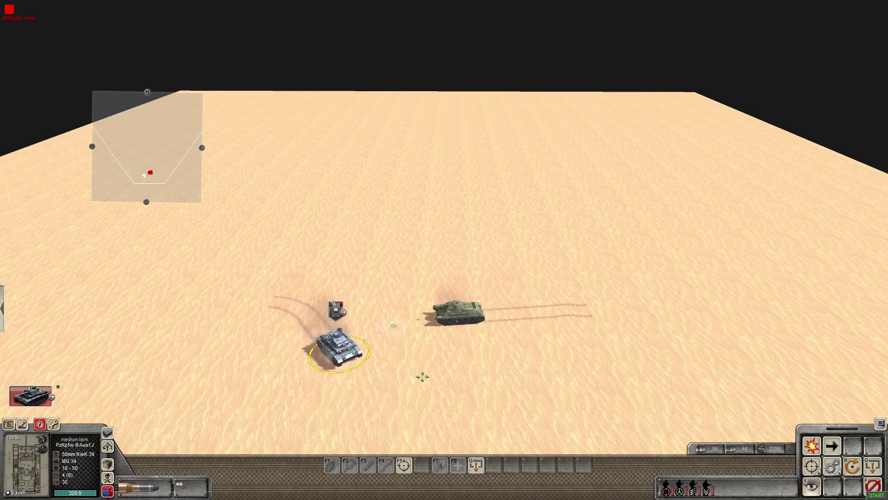
click(381, 424)
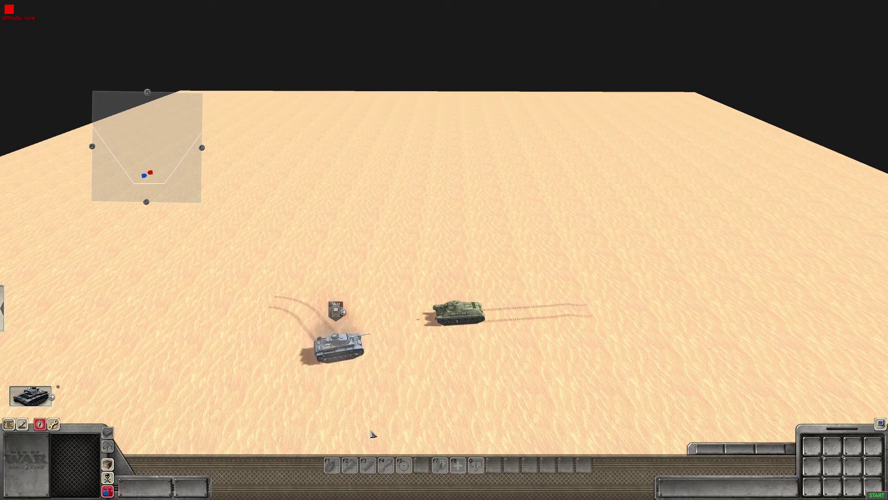